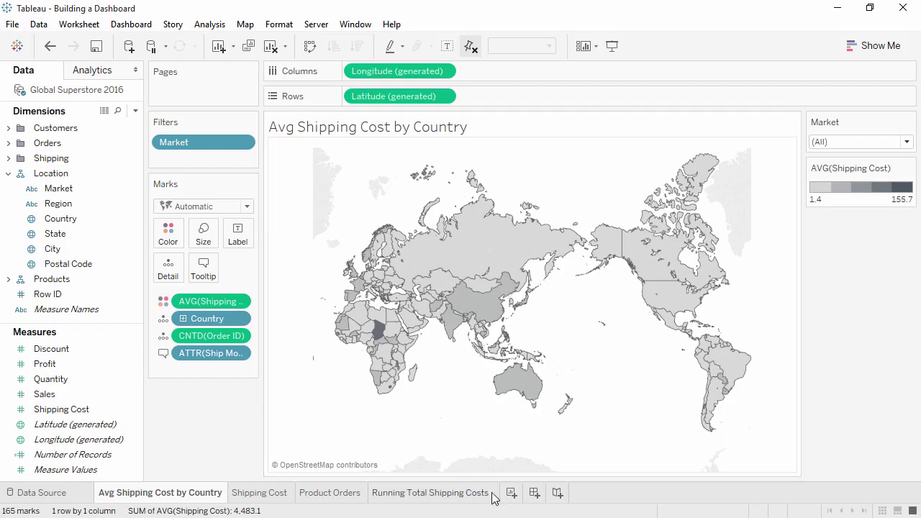
Create a new dashboard in the workbook and preview the available sheets
left_click(539, 497)
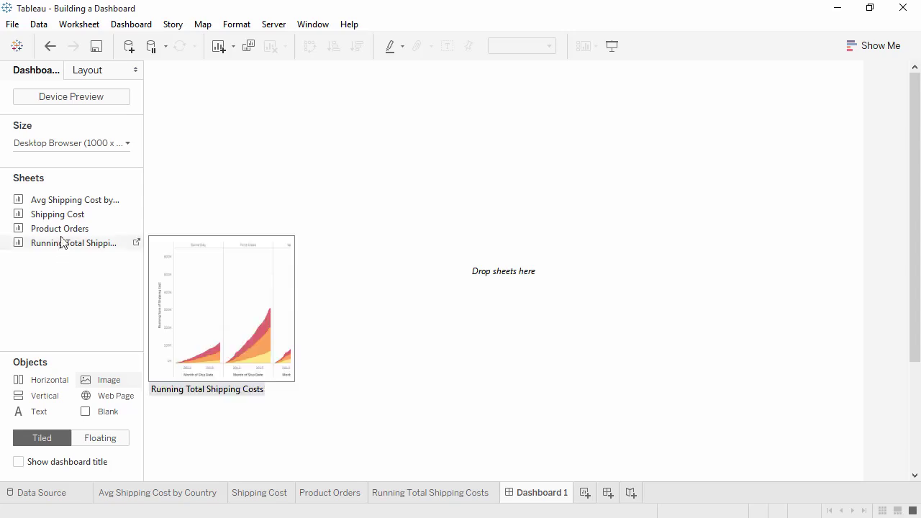
mouse_move(64, 234)
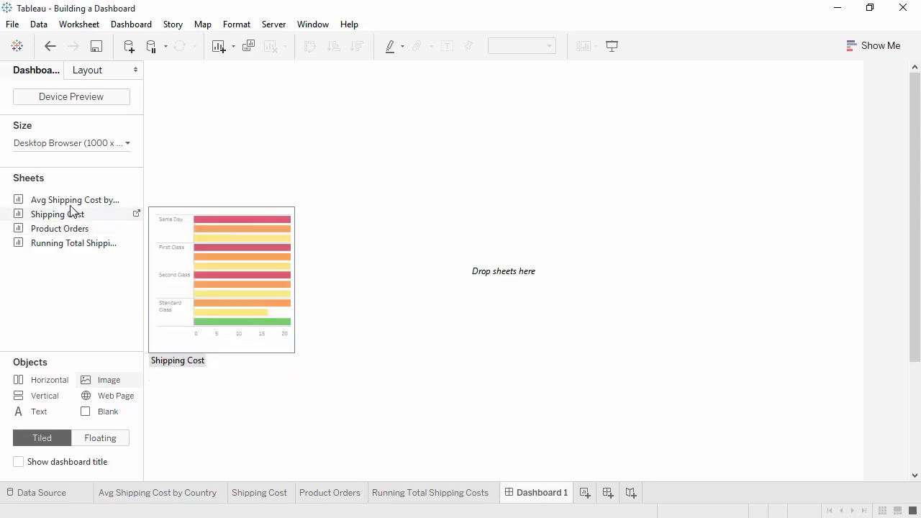
Review the fixed-size presets and the Range option, and set the dashboard size to Automatic
left_click(68, 146)
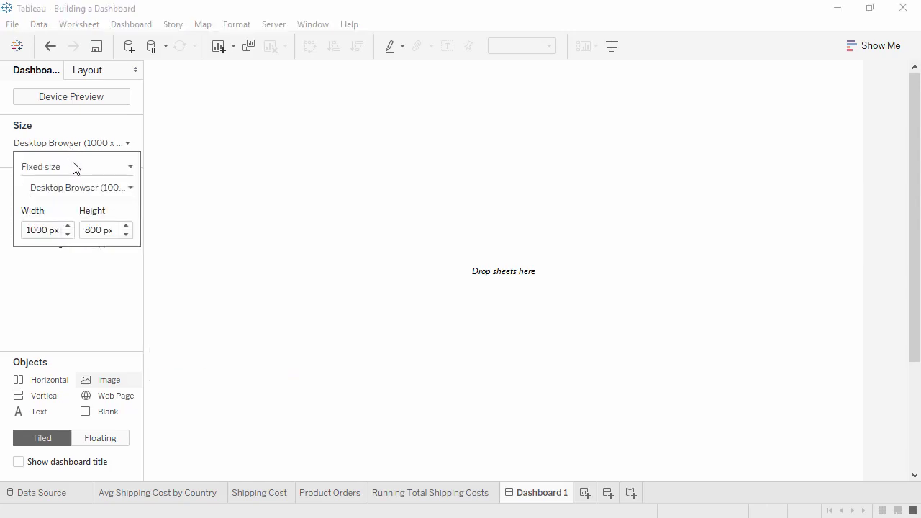
left_click(72, 168)
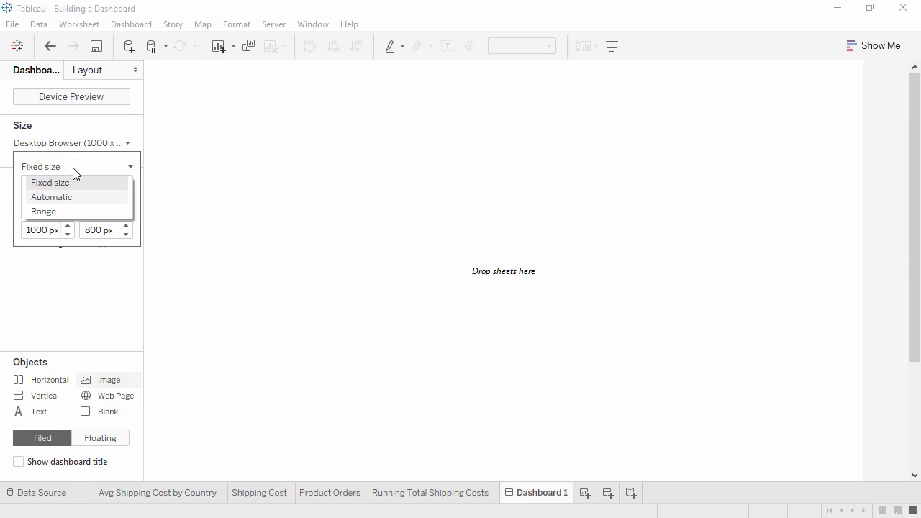
left_click(73, 183)
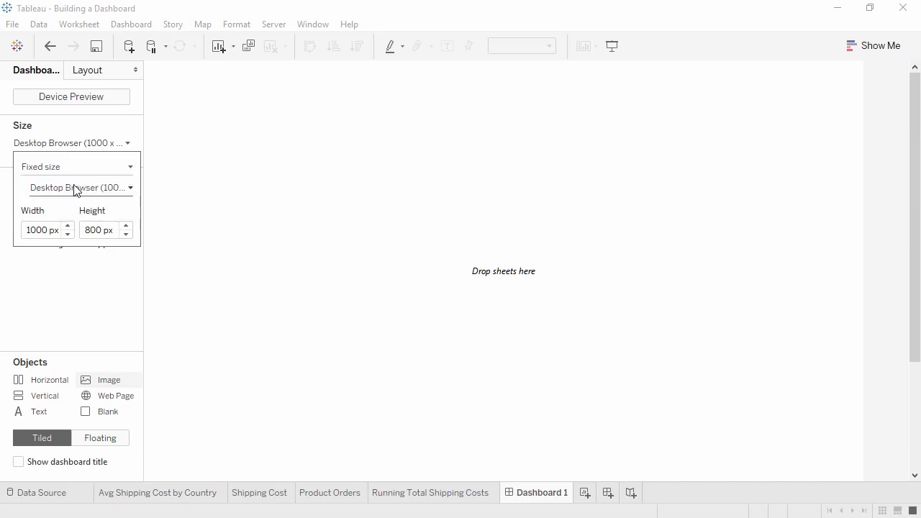
left_click(75, 189)
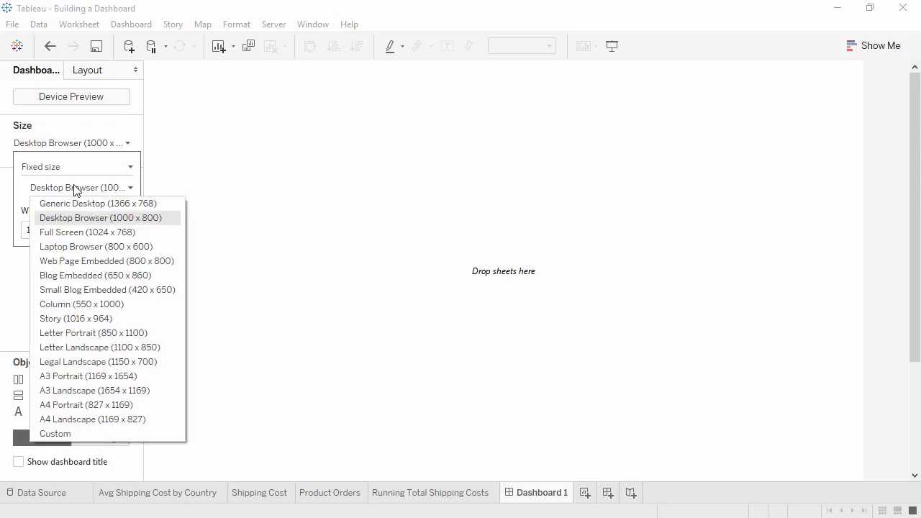
left_click(74, 189)
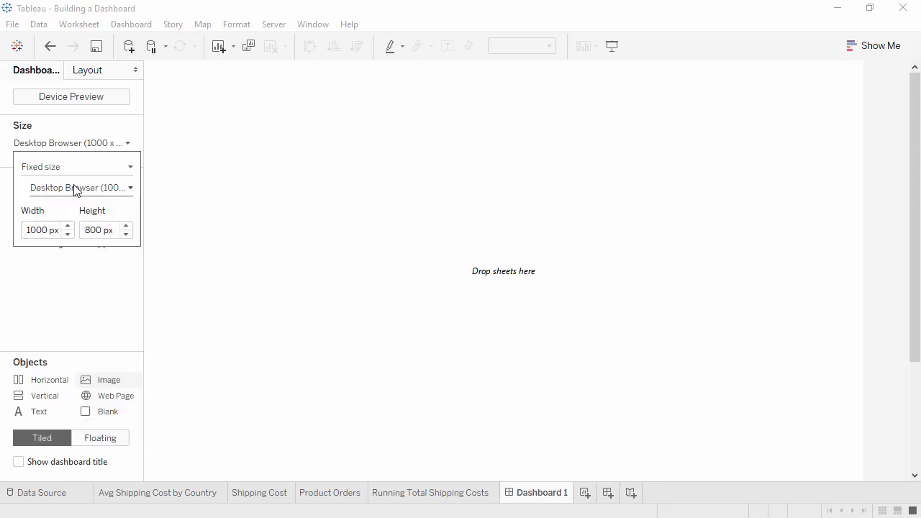
left_click(75, 169)
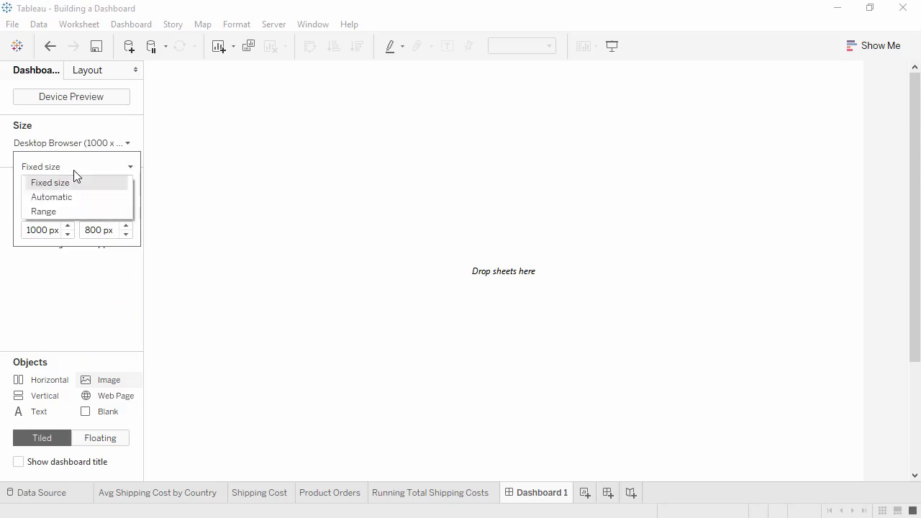
left_click(76, 211)
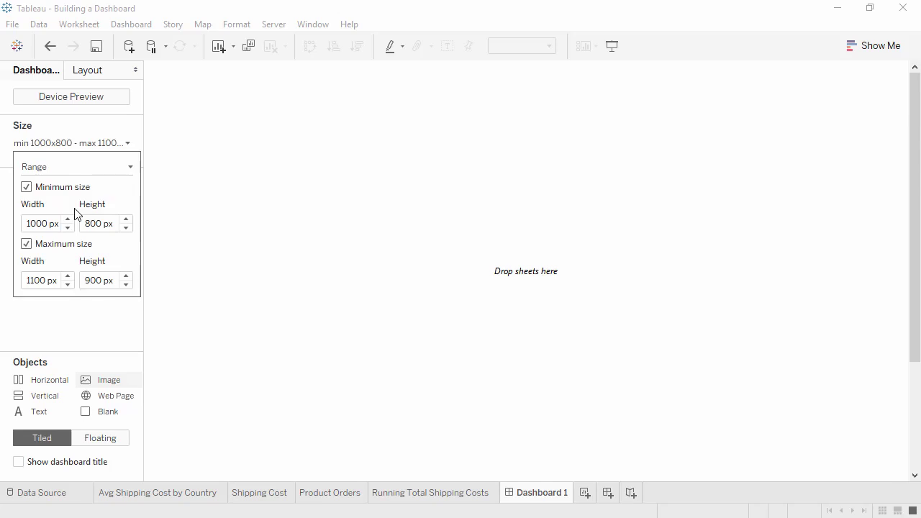
left_click(76, 170)
left_click(77, 200)
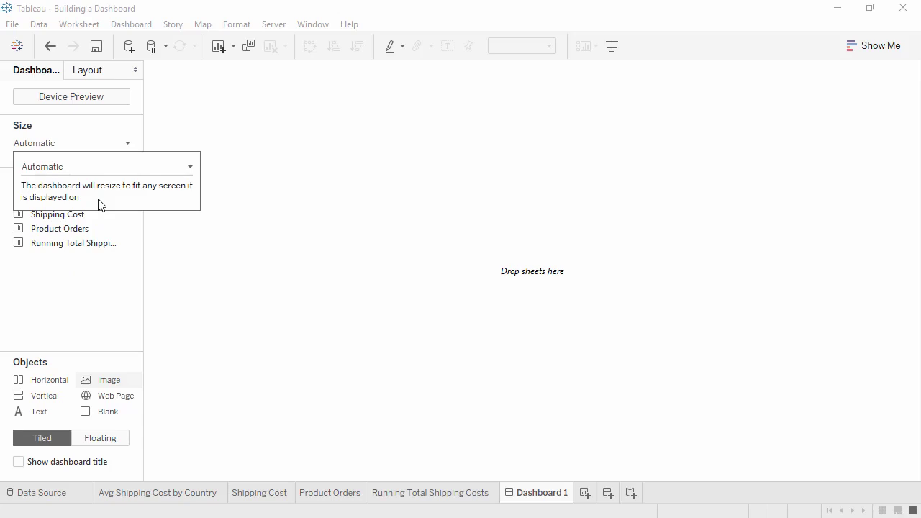
View the empty dashboard in Device Preview and close the preview again
left_click(99, 100)
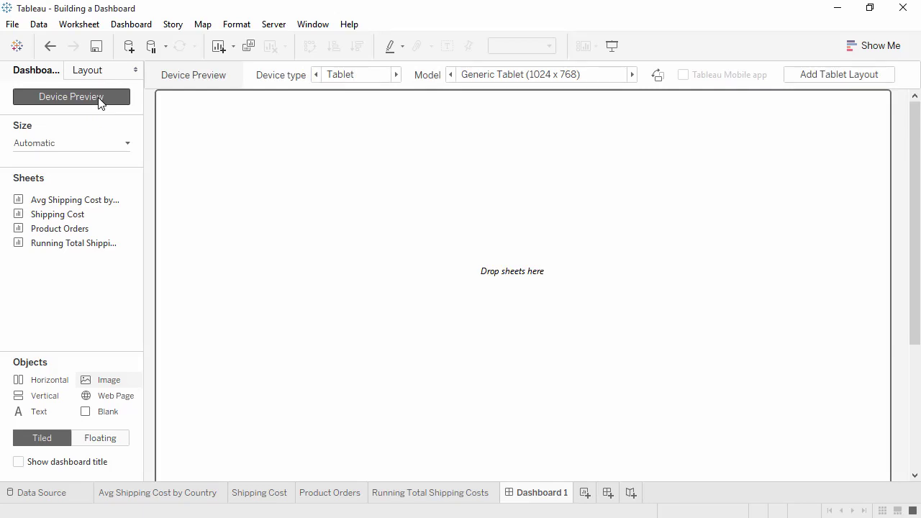
left_click(98, 100)
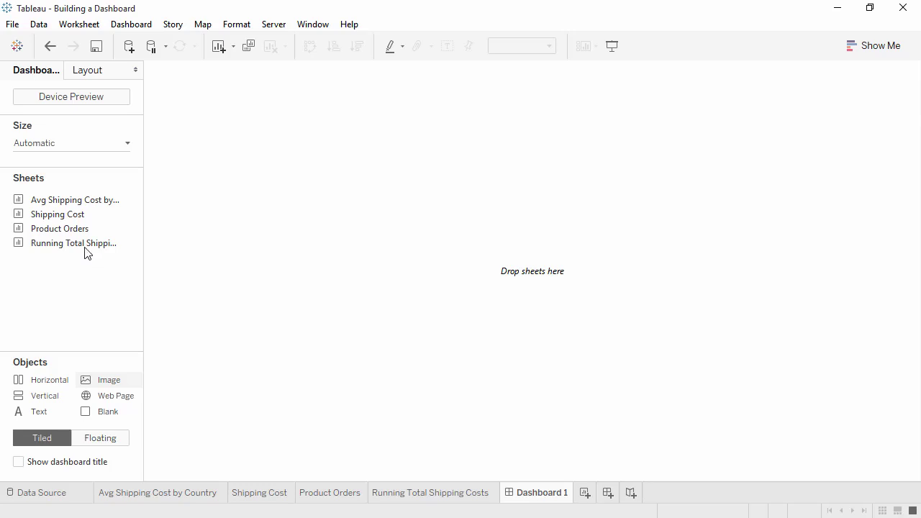
Add the Running Total Shipping Costs sheet to the dashboard and place the Shipping Cost sheet below it across the full width
left_click_drag(86, 243, 215, 217)
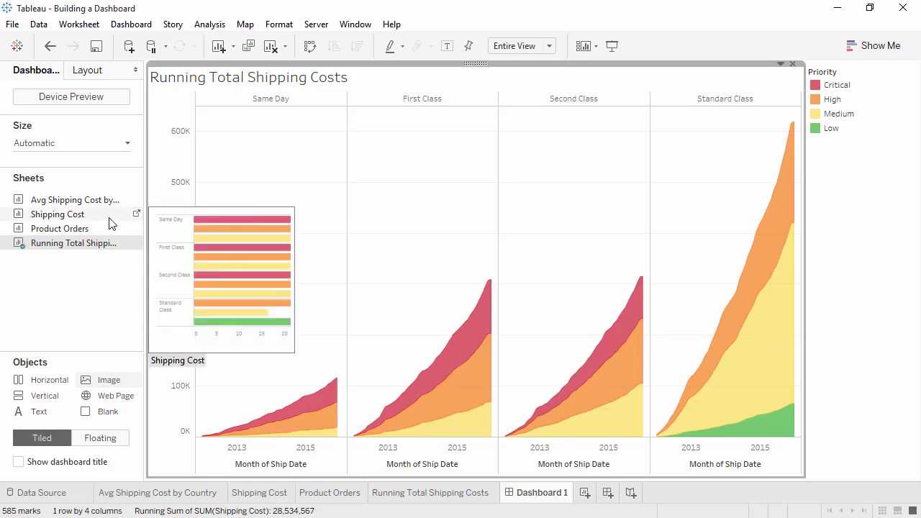
left_click_drag(136, 213, 210, 203)
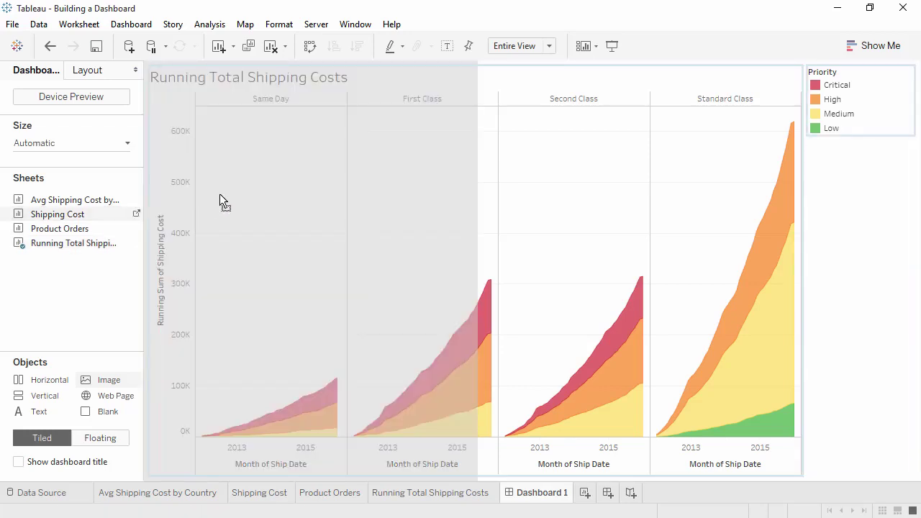
left_click_drag(324, 181, 349, 168)
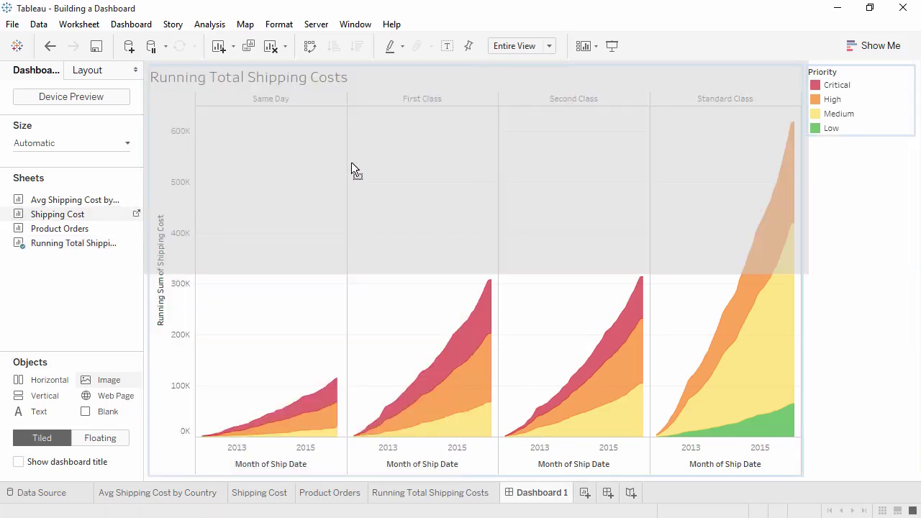
left_click_drag(476, 209, 542, 253)
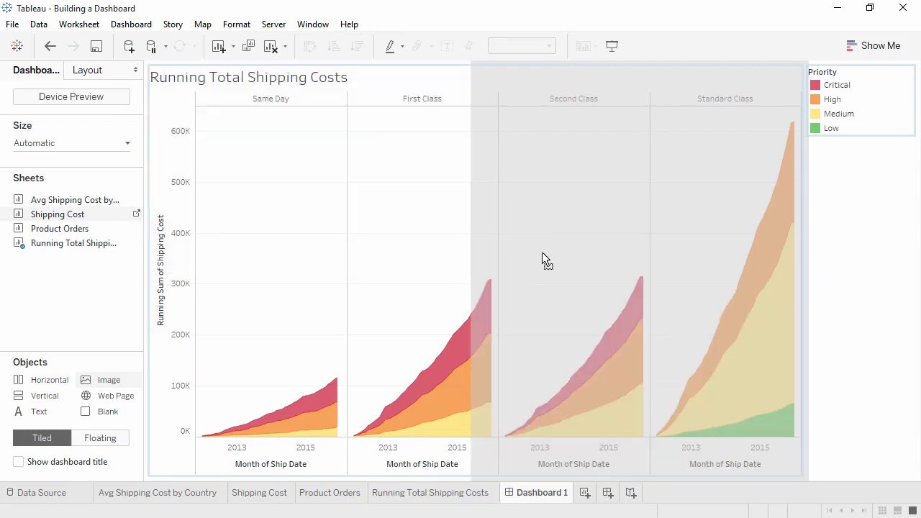
left_click_drag(549, 292, 520, 352)
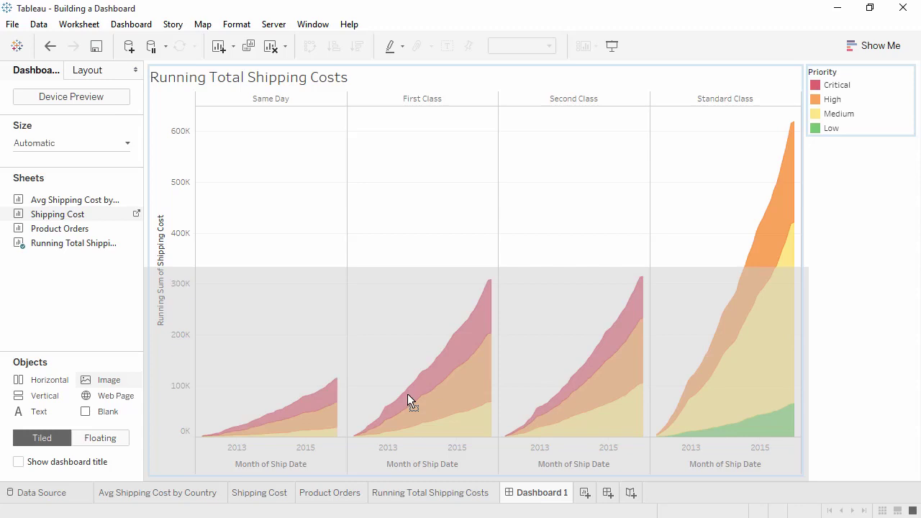
left_click_drag(407, 466, 406, 478)
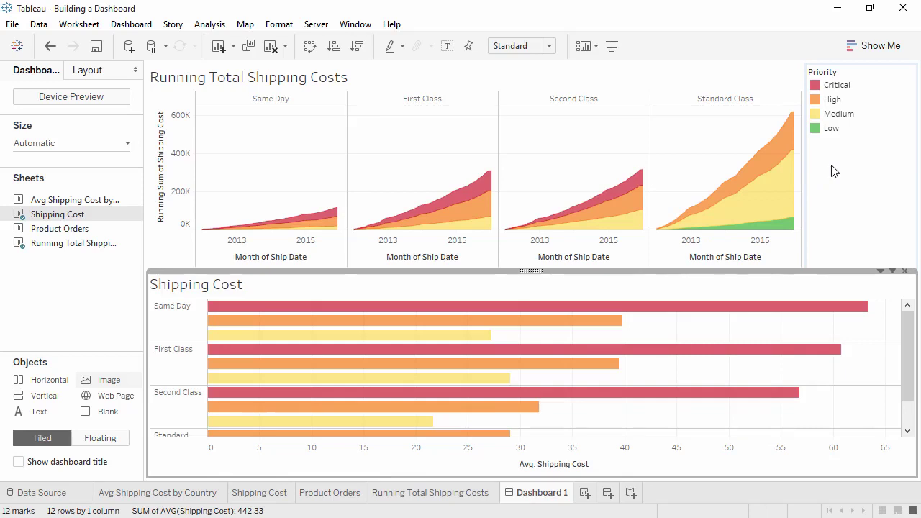
Highlight the High priority in both charts through the Priority legend and clear the highlight
left_click(833, 105)
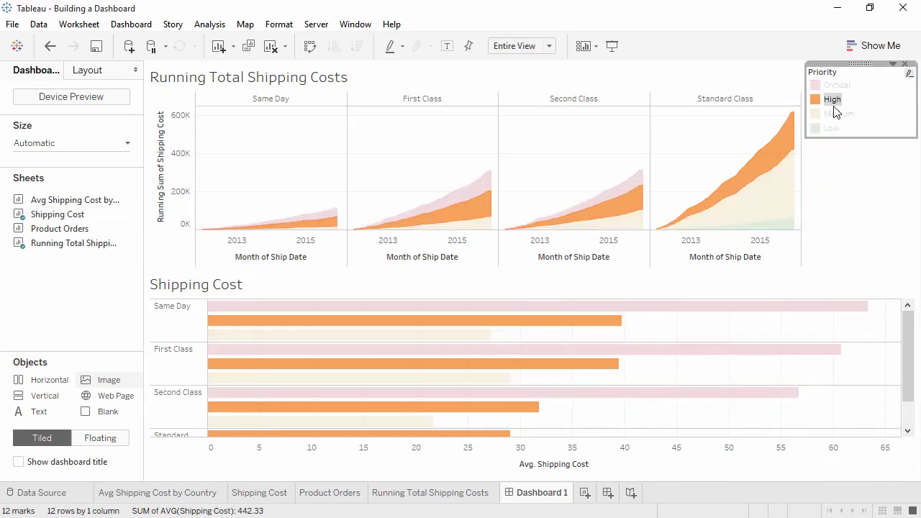
left_click(834, 107)
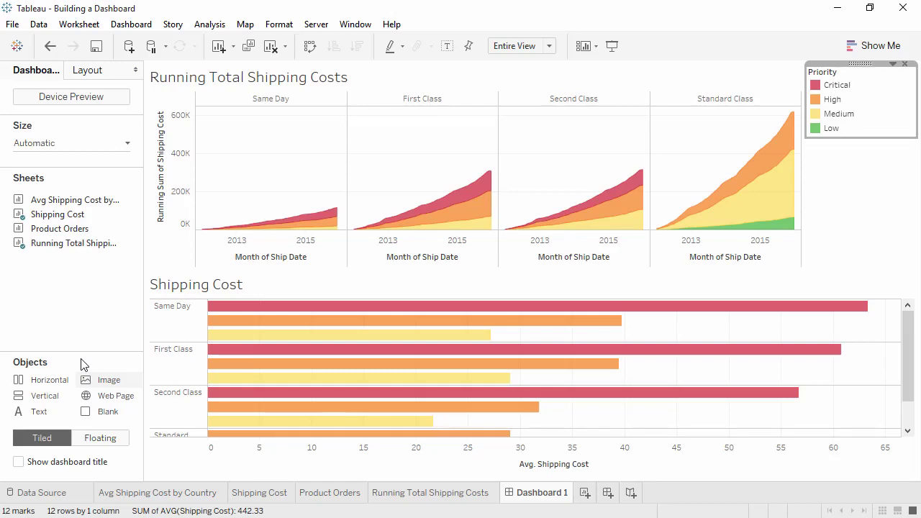
Show the dashboard title and change its text to "Shipping Dashboard"
left_click(19, 462)
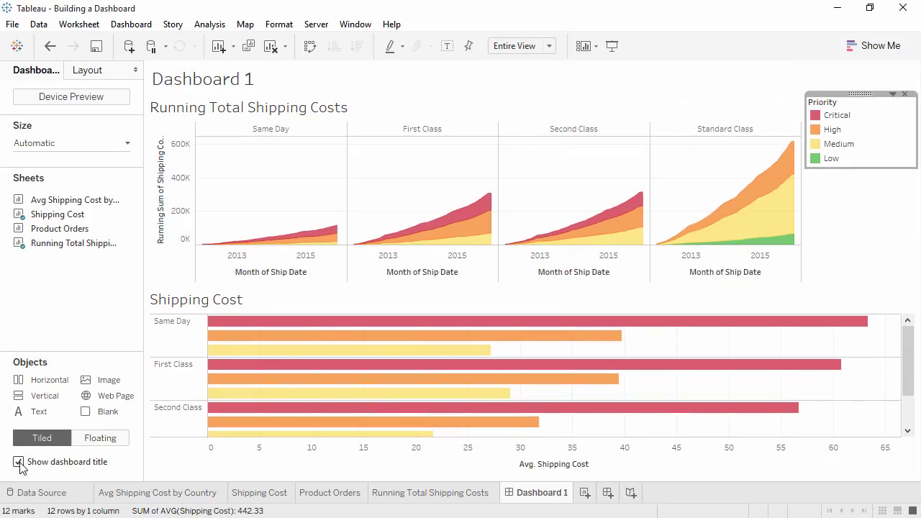
left_click(195, 79)
double_click(196, 79)
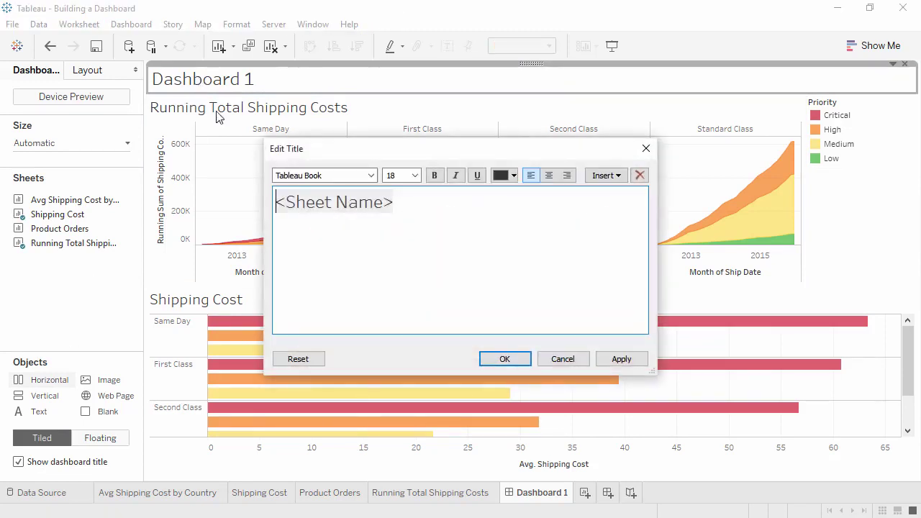
left_click_drag(390, 207, 275, 202)
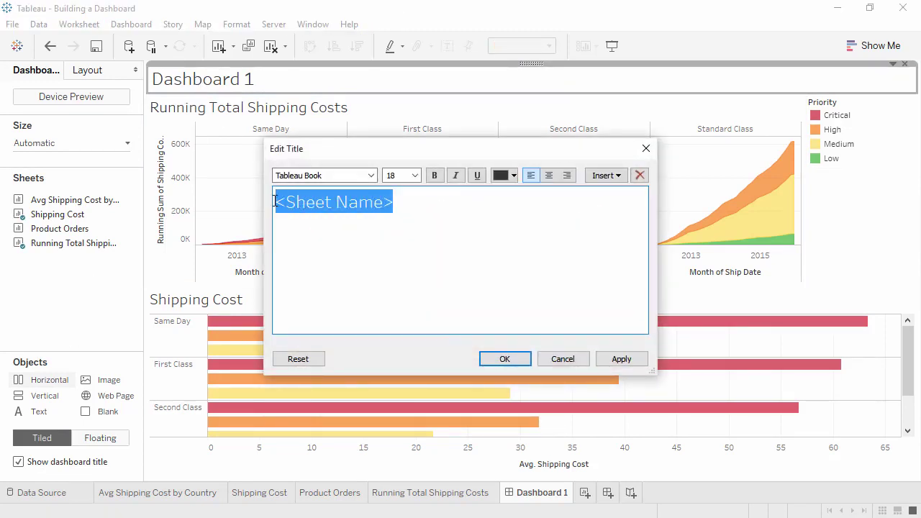
type("Shipping Dashboard")
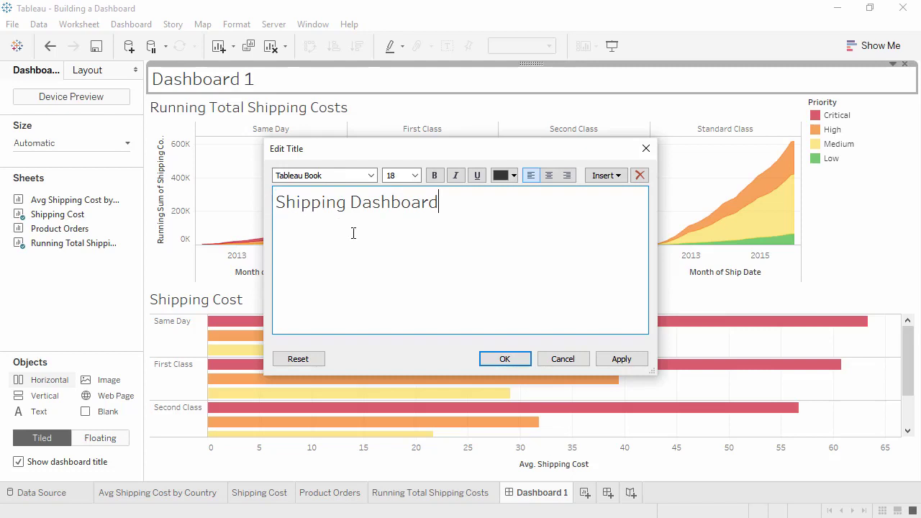
left_click(495, 358)
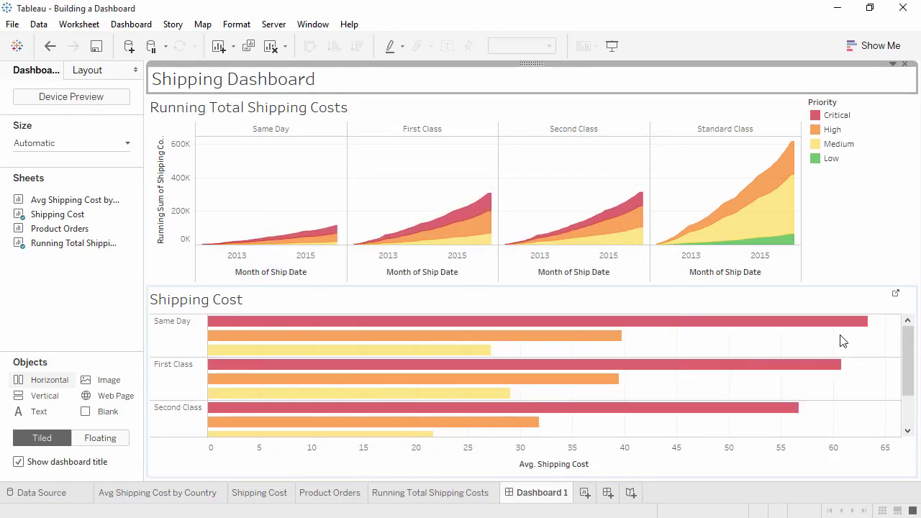
Try enlarging the Shipping Cost view by moving its upper border up, and undo the resize
mouse_move(908, 342)
left_mouse_down()
mouse_move(913, 381)
mouse_move(916, 333)
left_mouse_up()
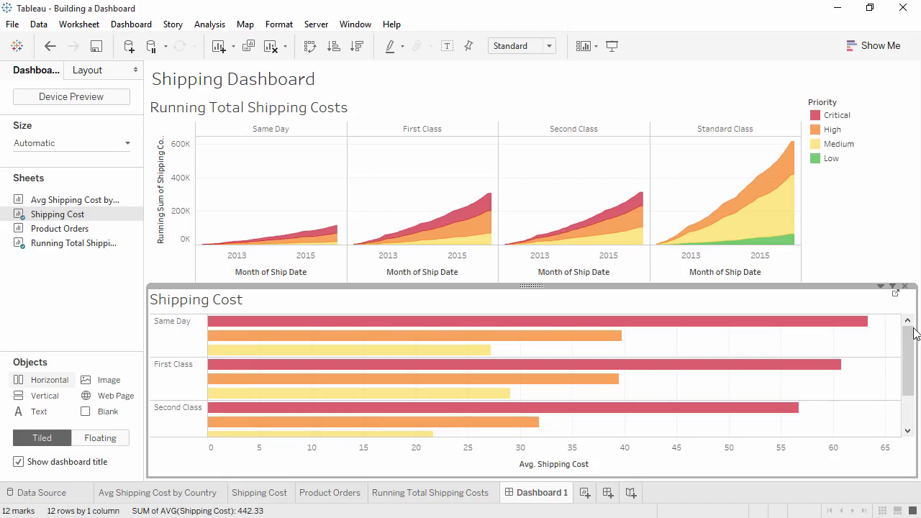
left_click_drag(863, 280, 861, 252)
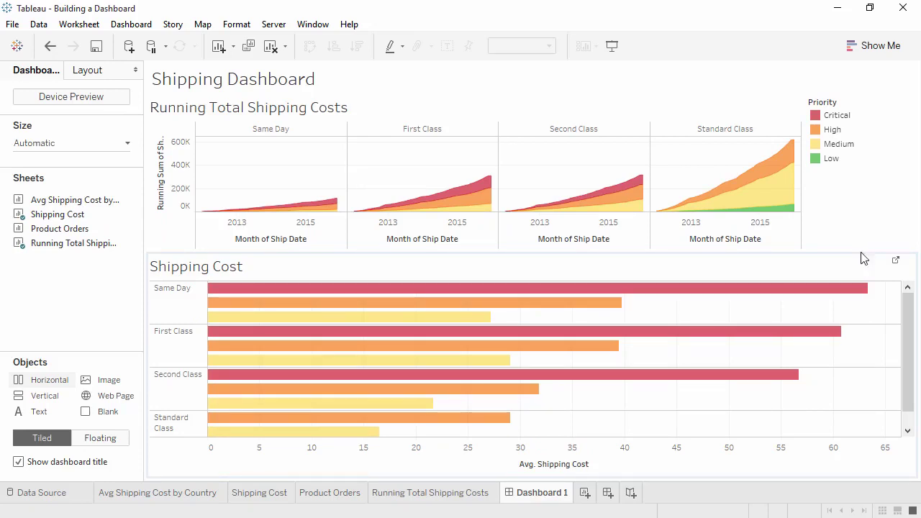
left_click(49, 55)
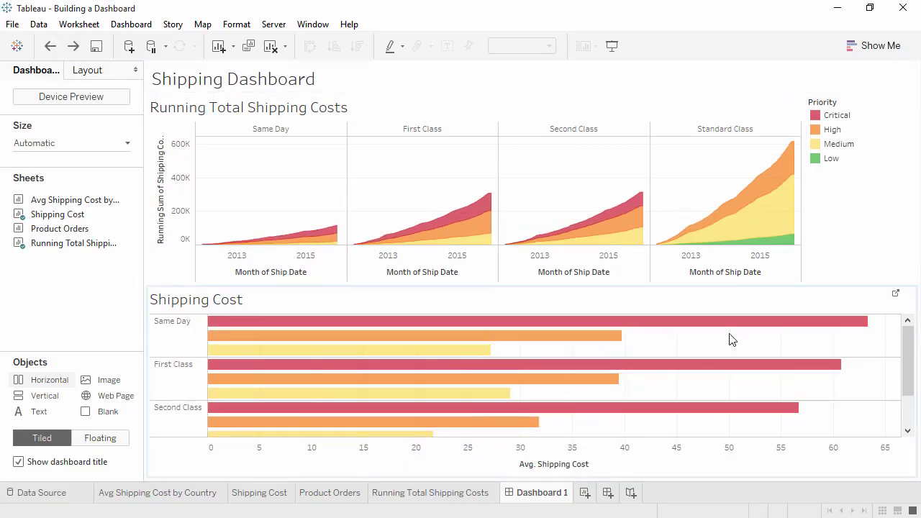
Set the Shipping Cost view on the dashboard to fit Entire View
left_click(784, 306)
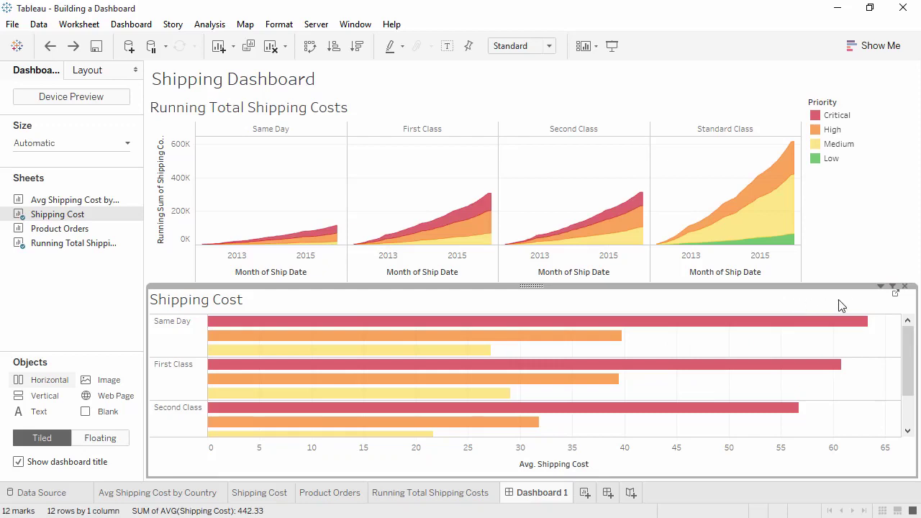
left_click(881, 288)
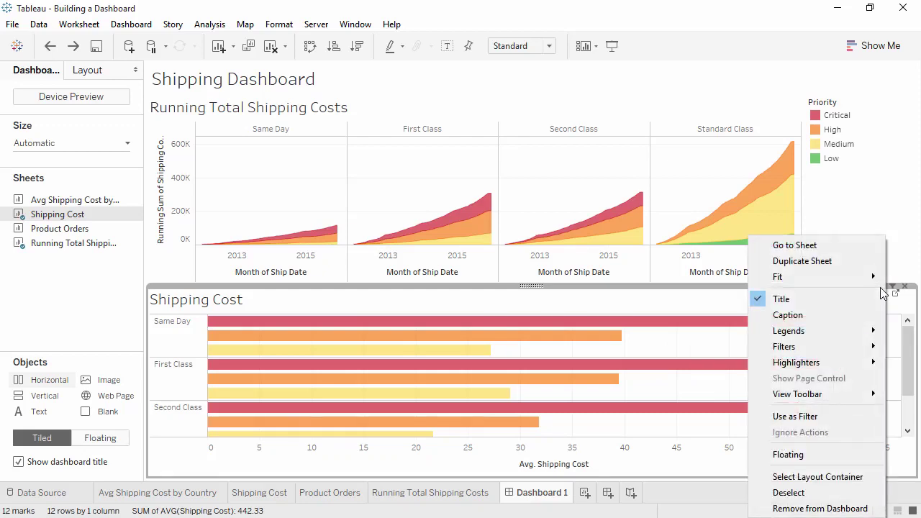
mouse_move(849, 281)
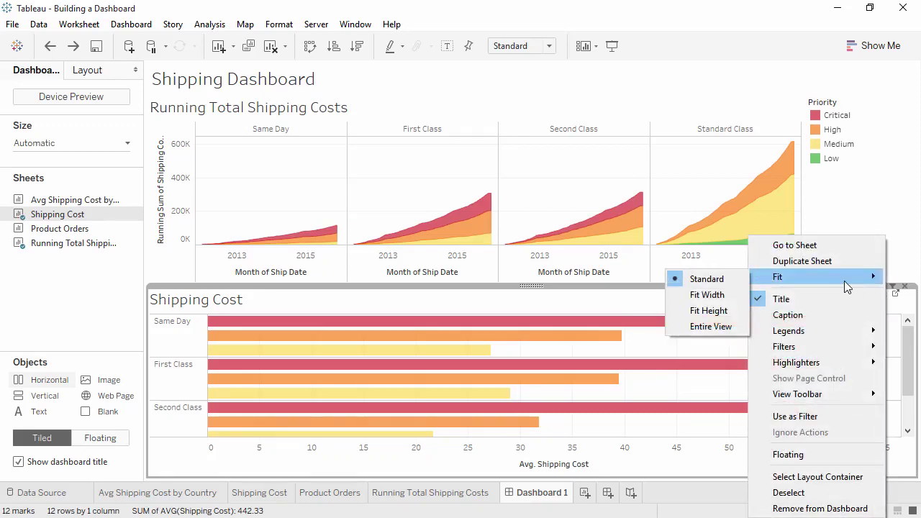
left_click(722, 327)
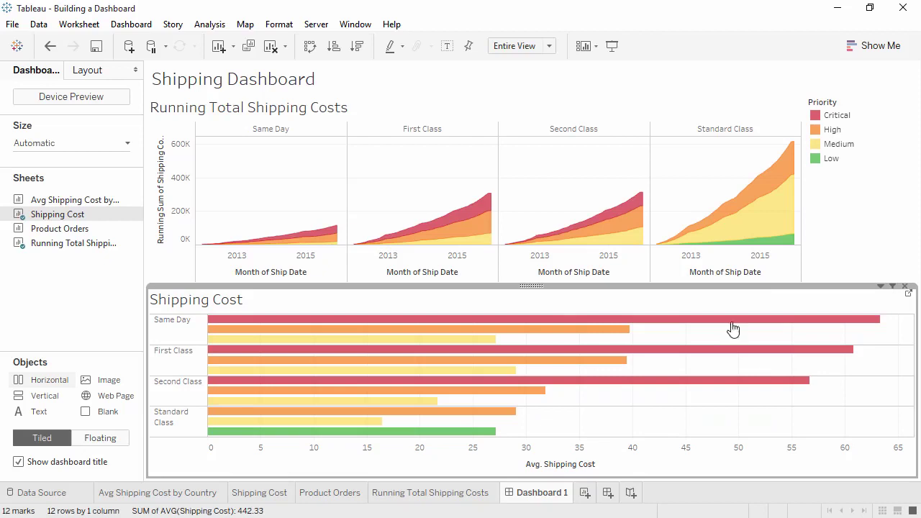
left_click(881, 287)
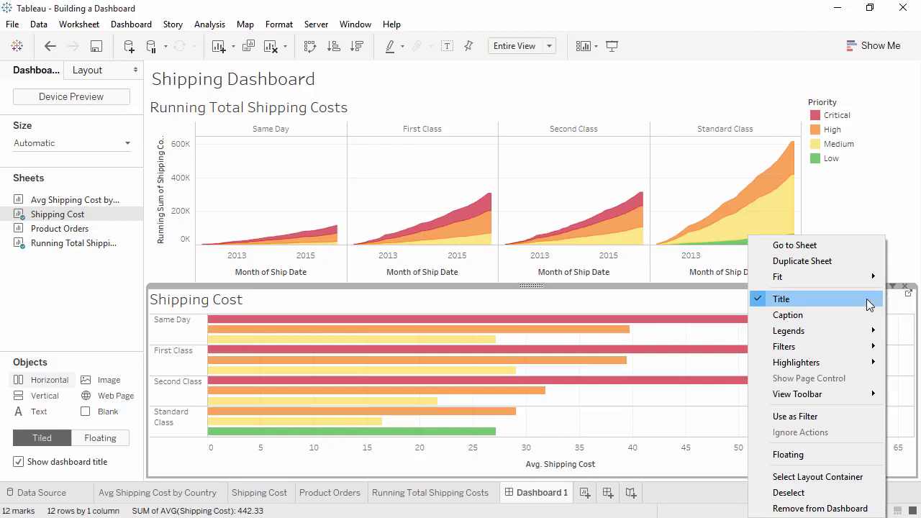
left_click(735, 307)
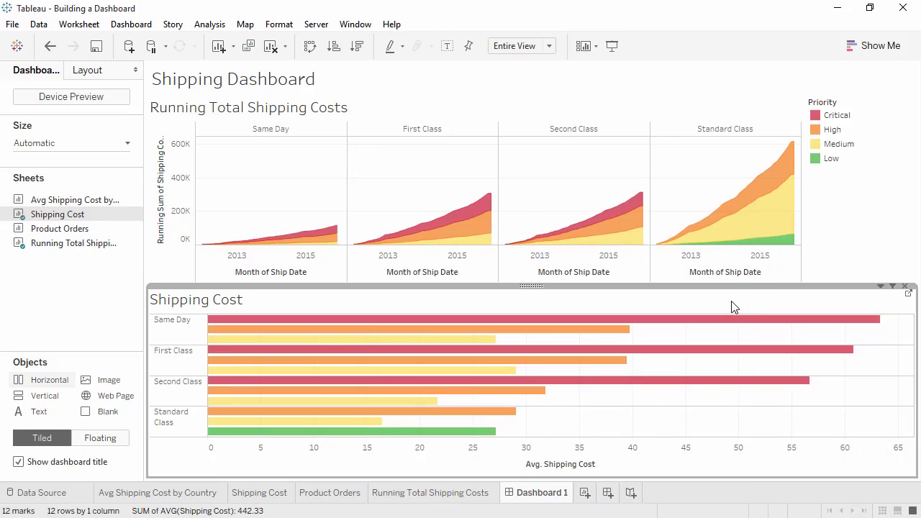
left_click_drag(520, 283, 126, 211)
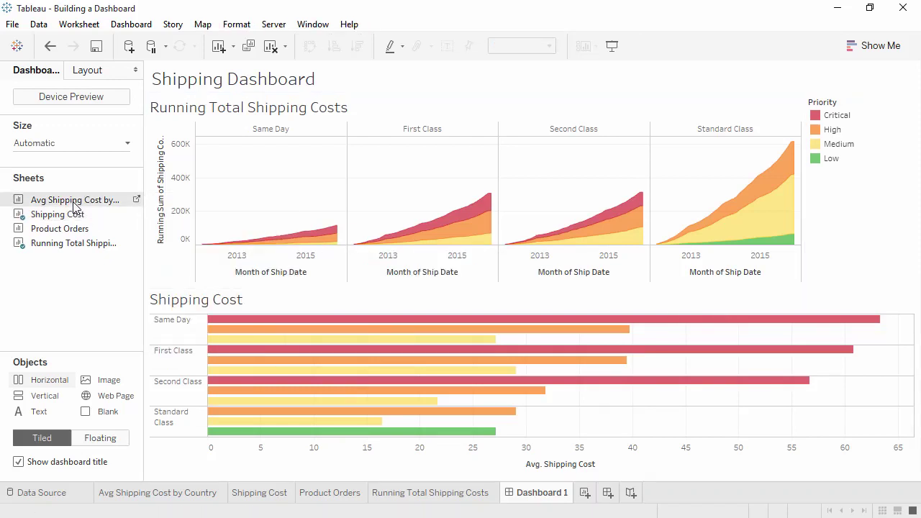
Add the Avg Shipping Cost by Country sheet to the dashboard and remove its Avg. Shipping Cost colour legend
double_click(74, 201)
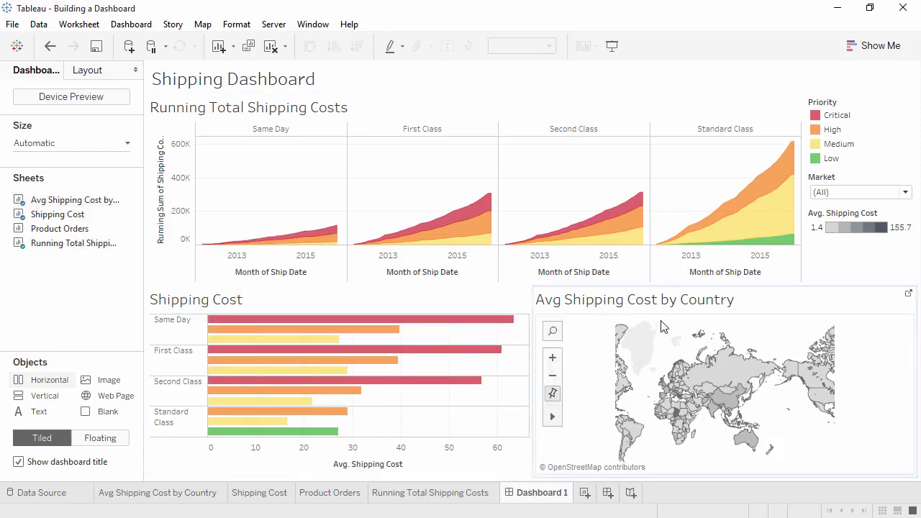
left_click(748, 311)
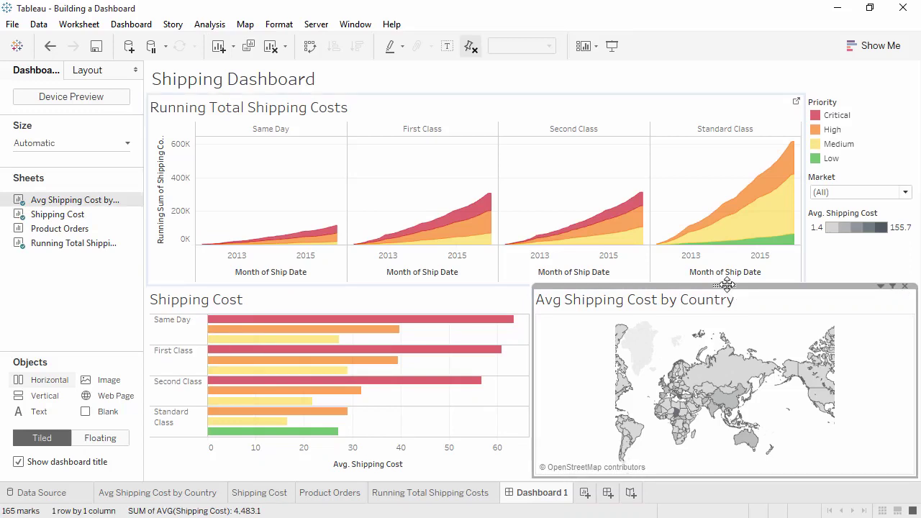
left_click(844, 241)
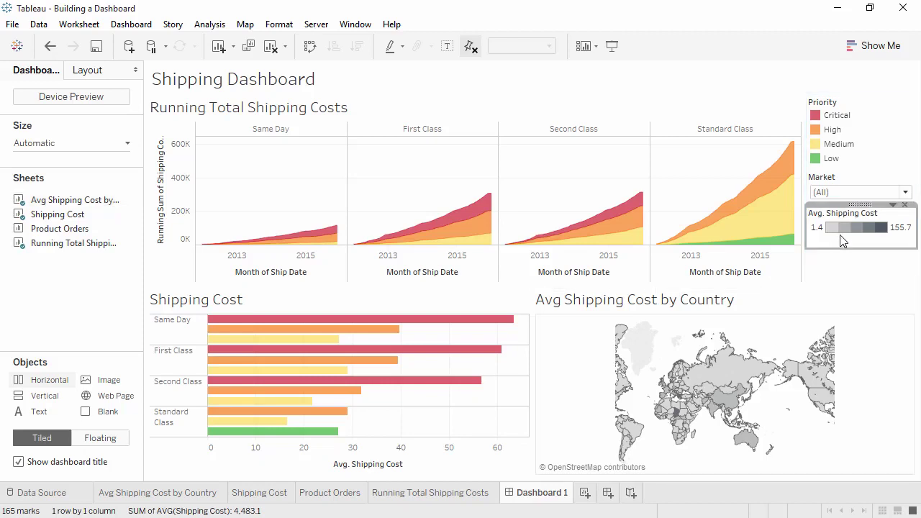
left_click(904, 206)
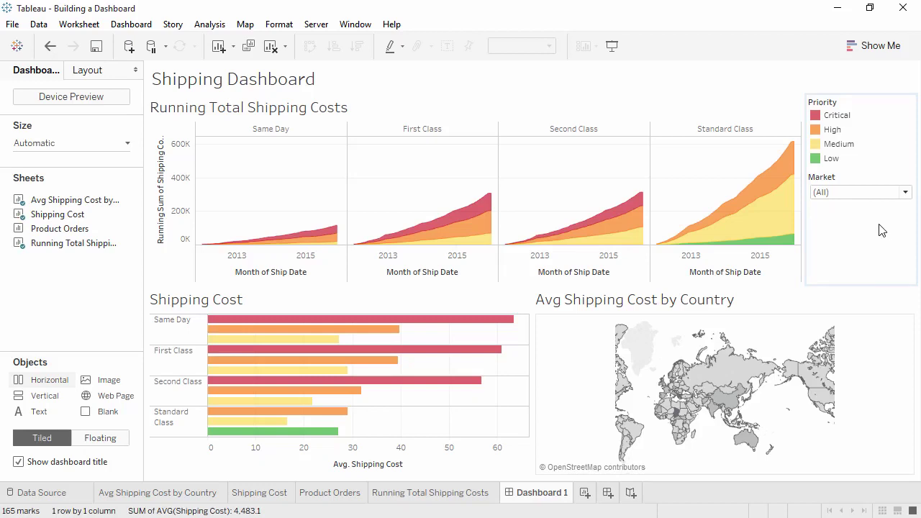
Show the Ship Mode filter of the Running Total Shipping Costs view on the dashboard
left_click(736, 121)
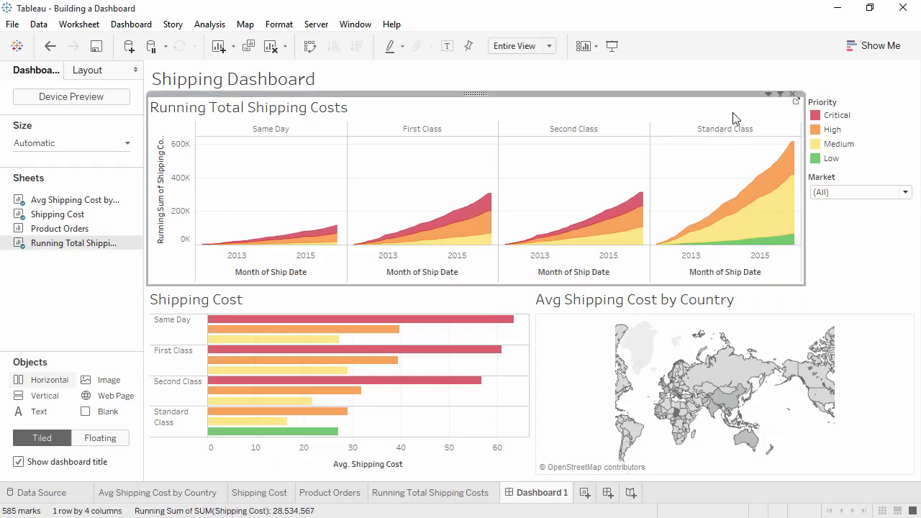
left_click(768, 95)
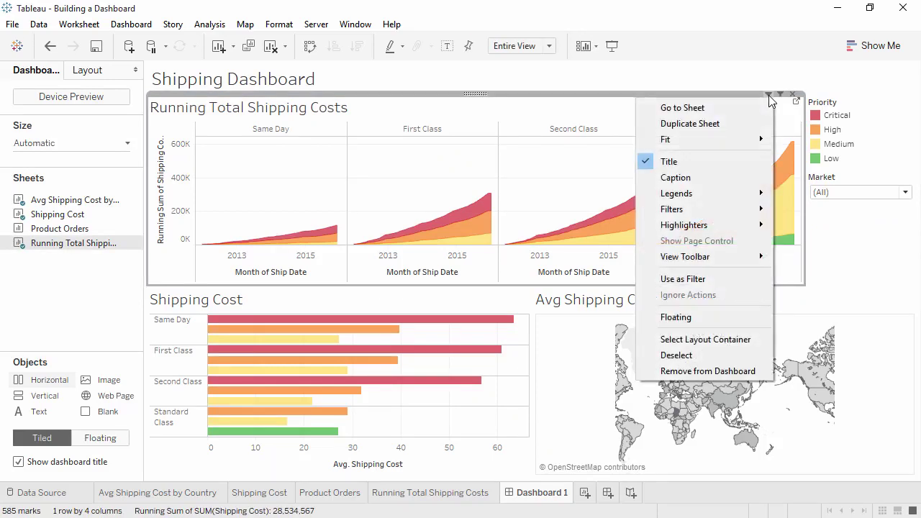
mouse_move(719, 211)
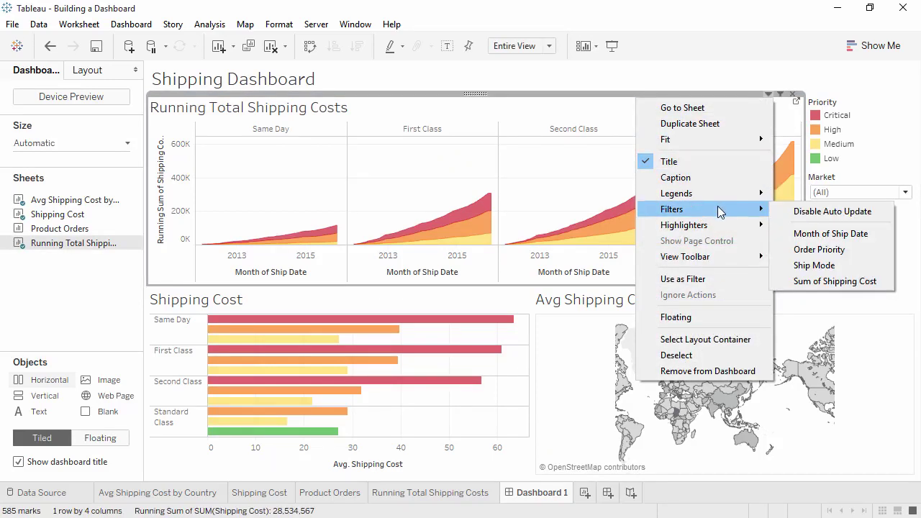
left_click(807, 265)
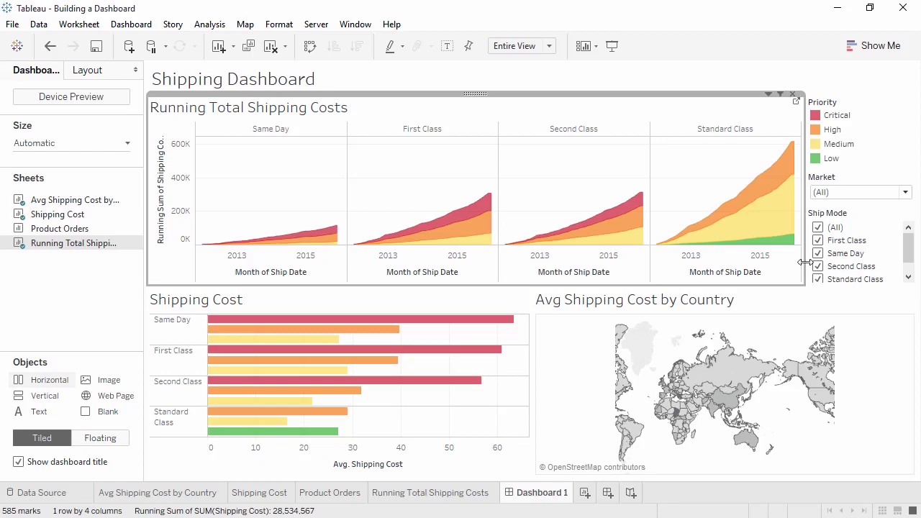
Change the Ship Mode filter's display to Single Value (list)
left_click(878, 220)
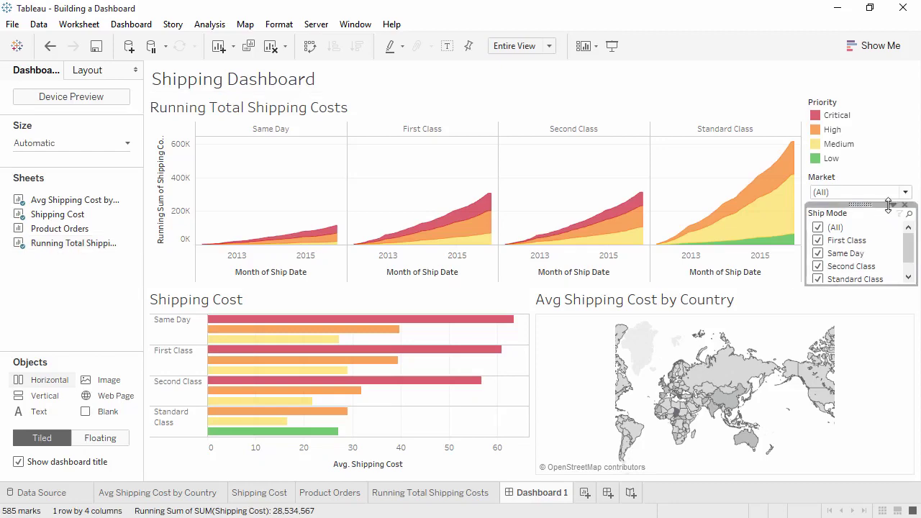
left_click(892, 206)
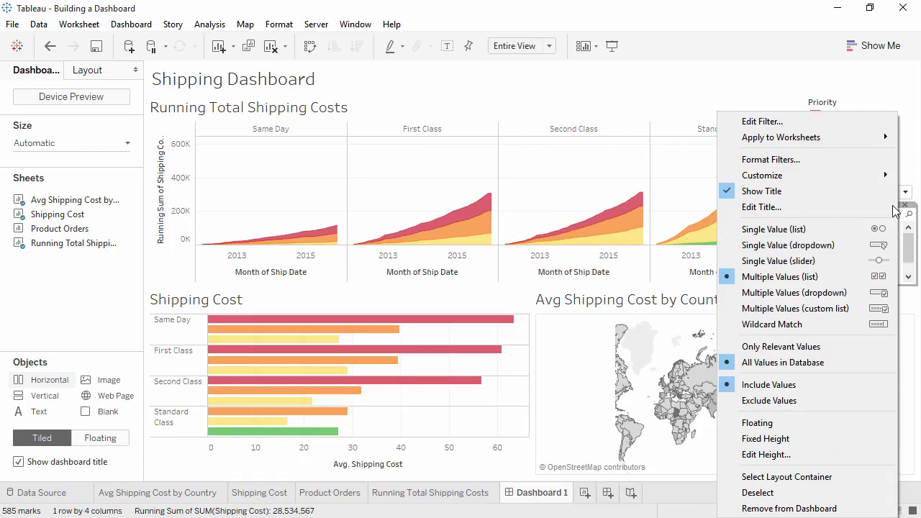
left_click(859, 227)
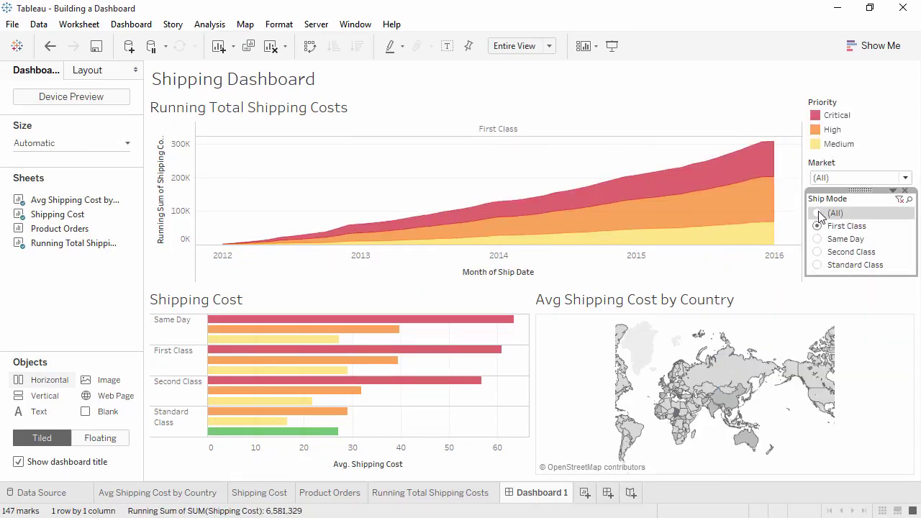
Try the Ship Mode filter with (All), First Class, Same Day and Second Class
left_click(819, 214)
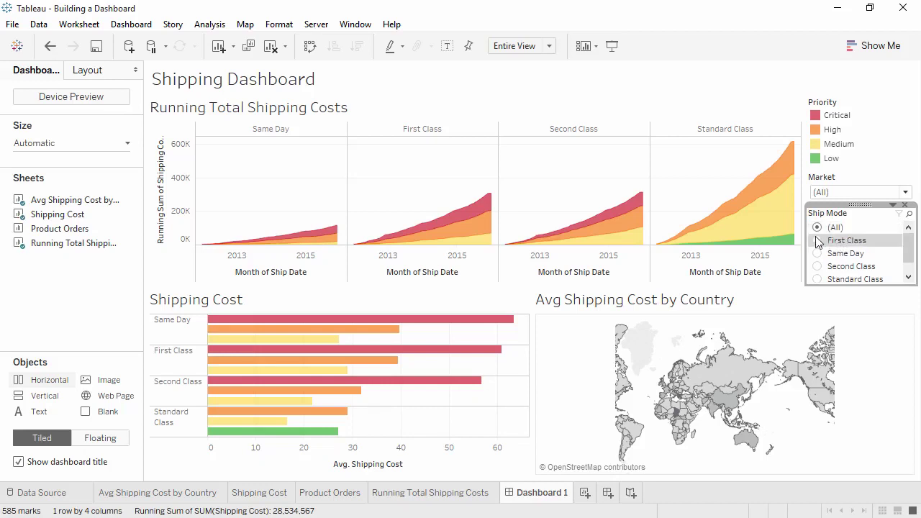
left_click(820, 241)
left_click(820, 239)
left_click(819, 251)
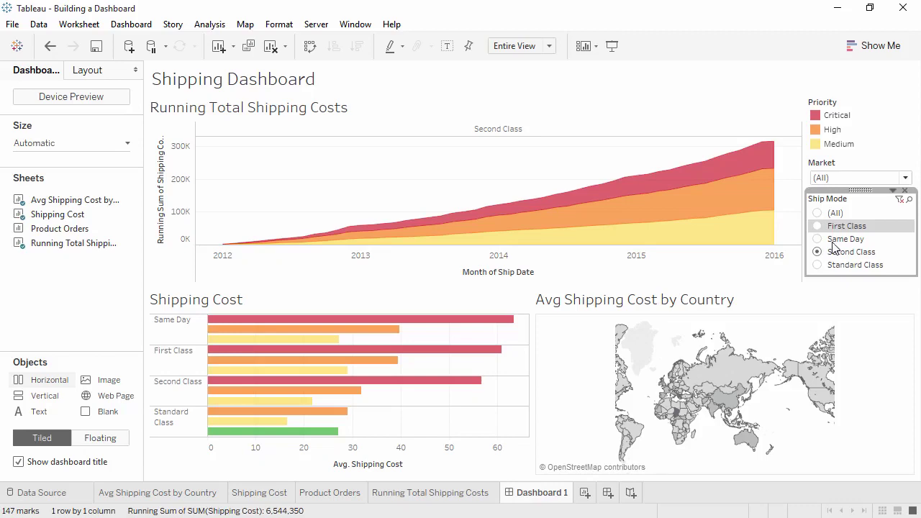
Apply the Ship Mode filter and the Market filter to all worksheets using related data sources
left_click(893, 192)
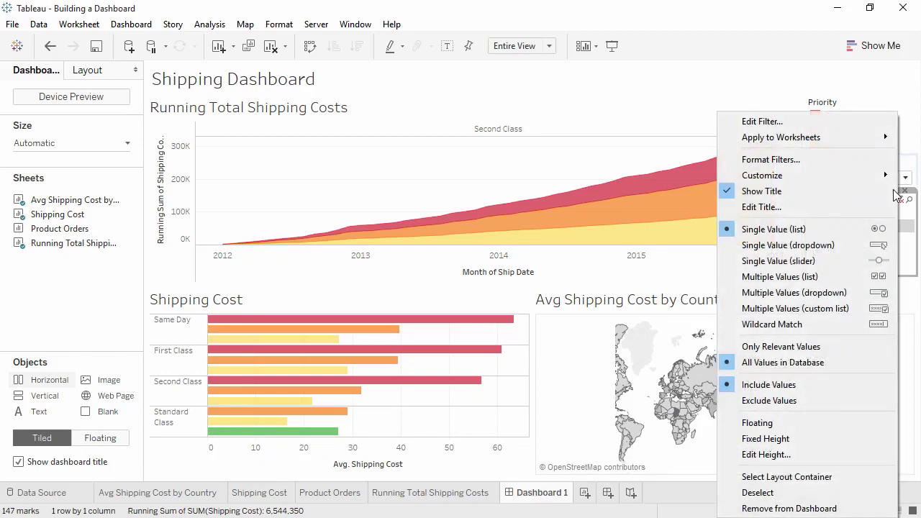
mouse_move(849, 142)
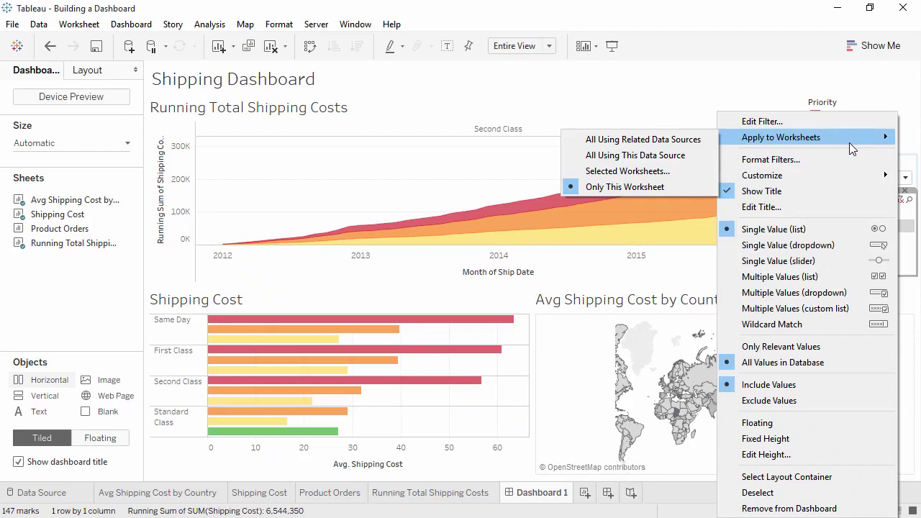
left_click(690, 141)
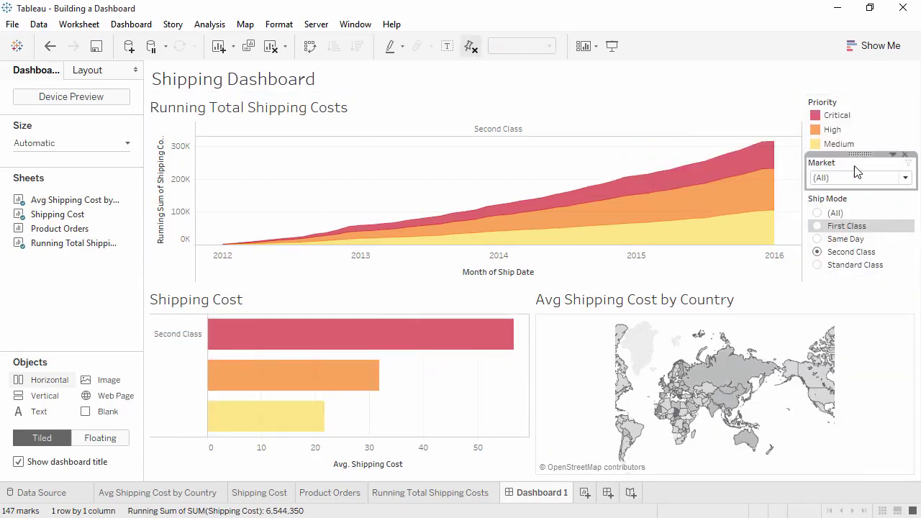
left_click(893, 155)
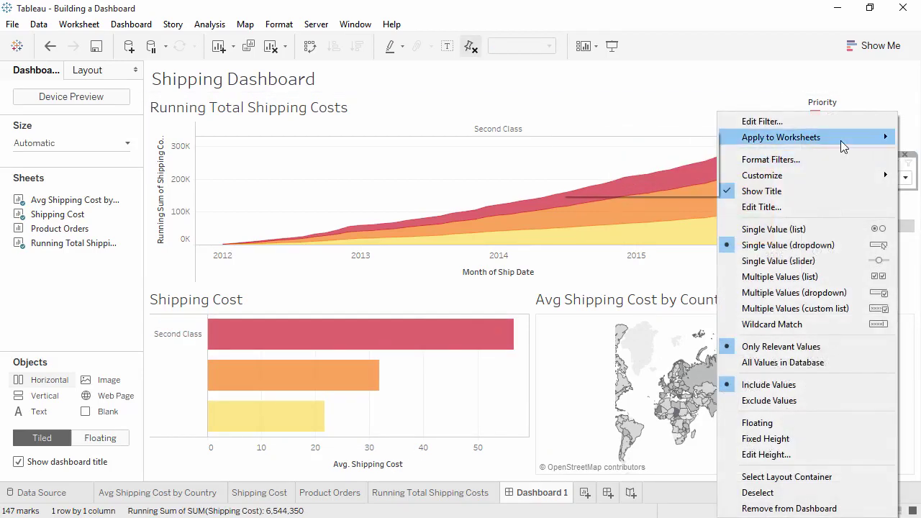
left_click(705, 140)
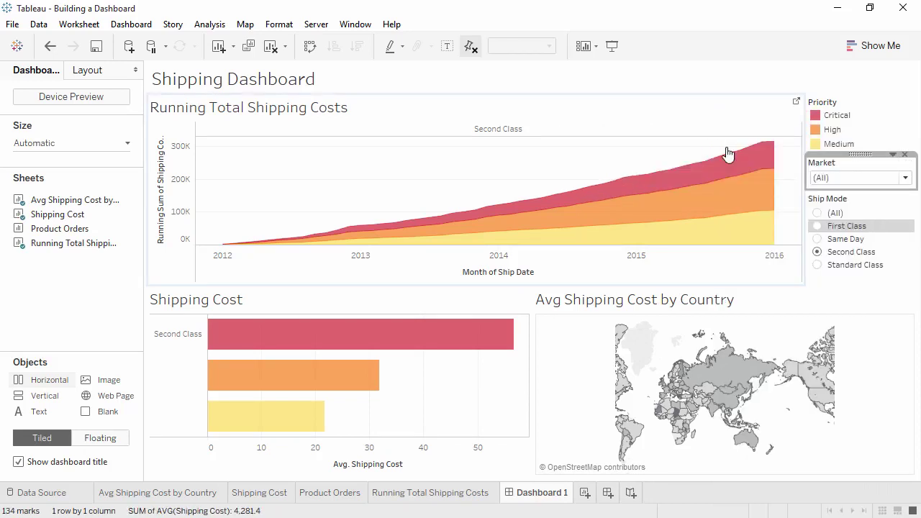
Filter the dashboard to the Asia Pacific market and set Ship Mode back to (All)
left_click(905, 178)
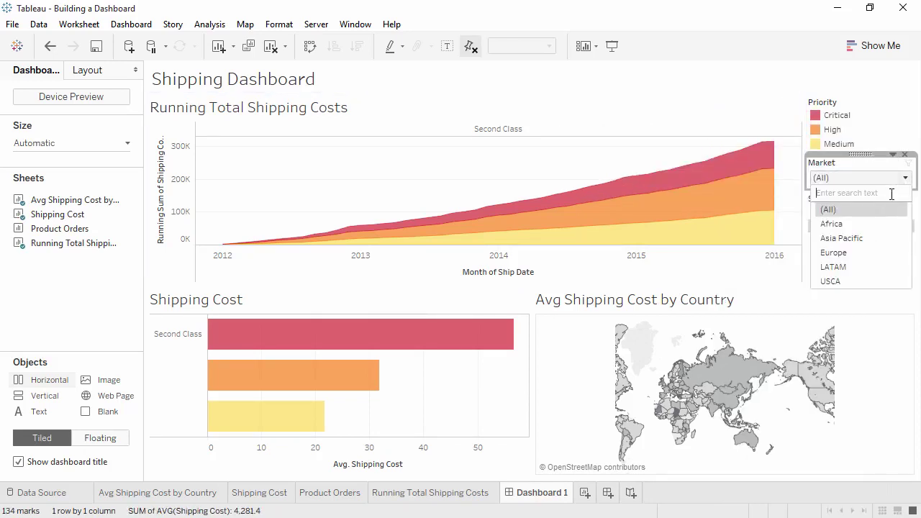
left_click(859, 238)
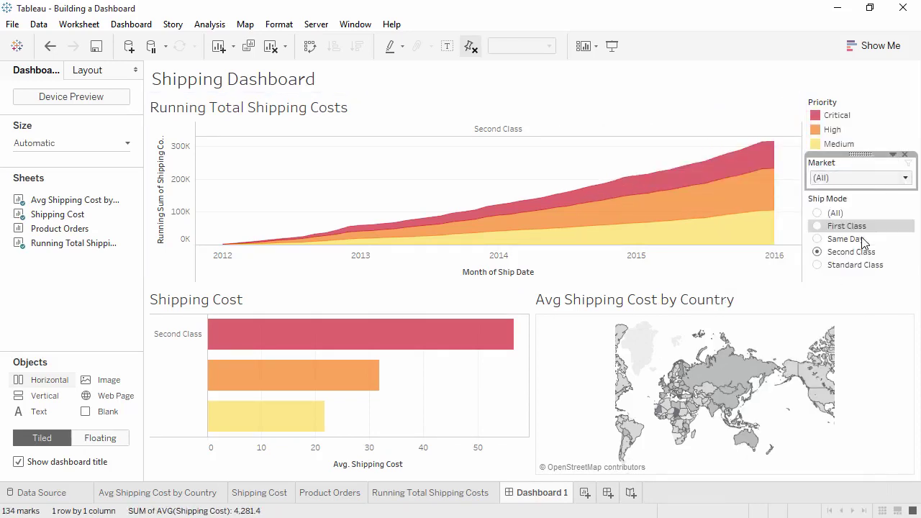
left_click(821, 213)
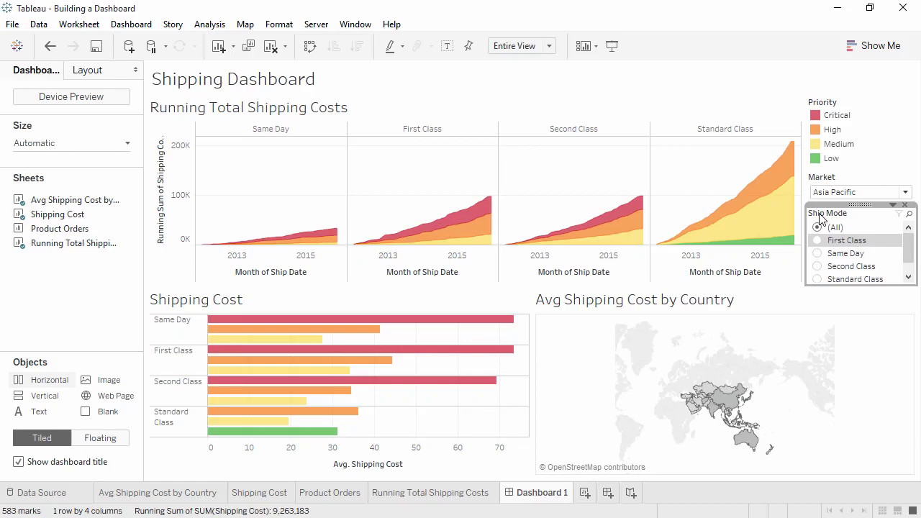
Use the Running Total Shipping Costs view as a filter, testing it by selecting and deselecting the Second Class header
left_click(714, 116)
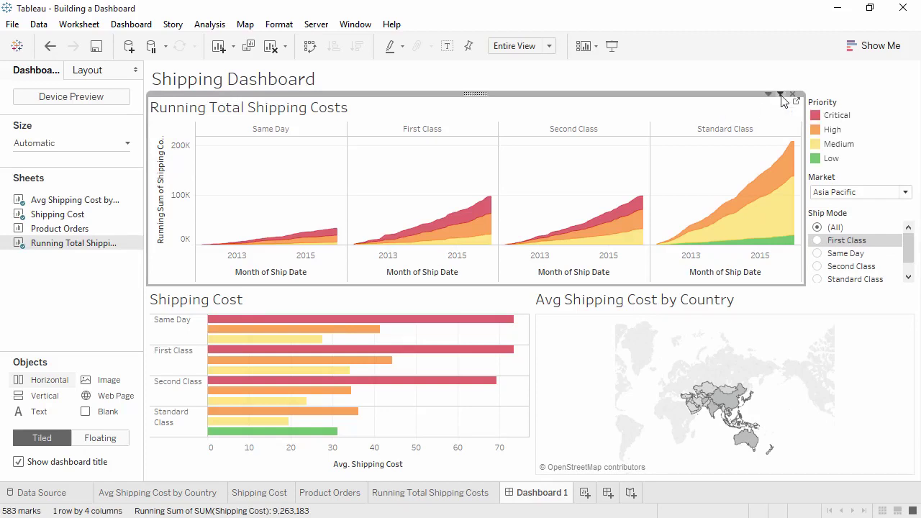
left_click(612, 128)
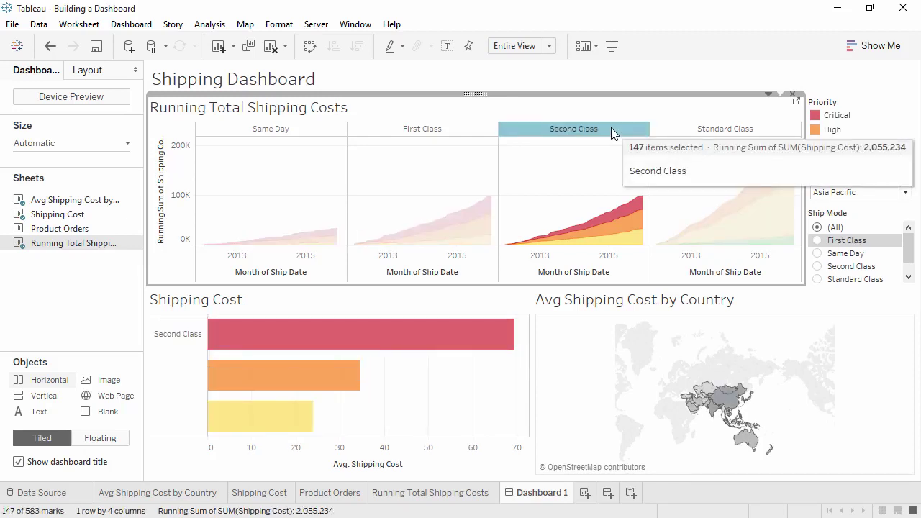
left_click(611, 128)
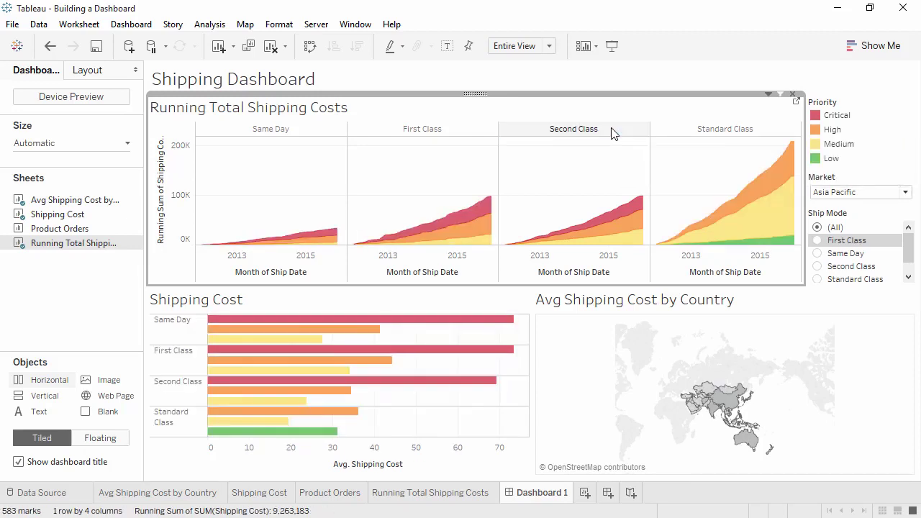